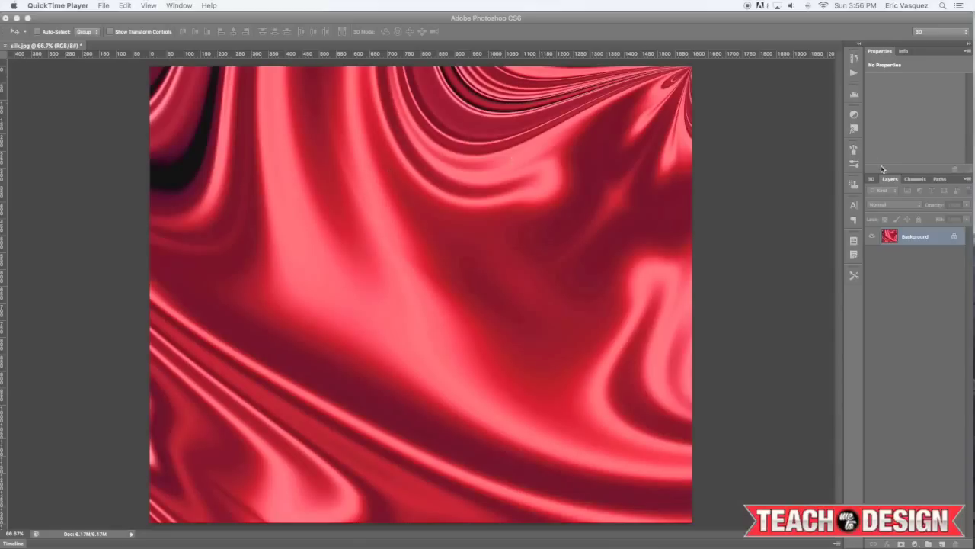
# Bring Photoshop to the front with the red silk image silk.jpg open
pyautogui.click(913, 241)
# Duplicate the silk Background and desaturate the copy with Hue/Saturation at Saturation -100
pyautogui.press('super+j')
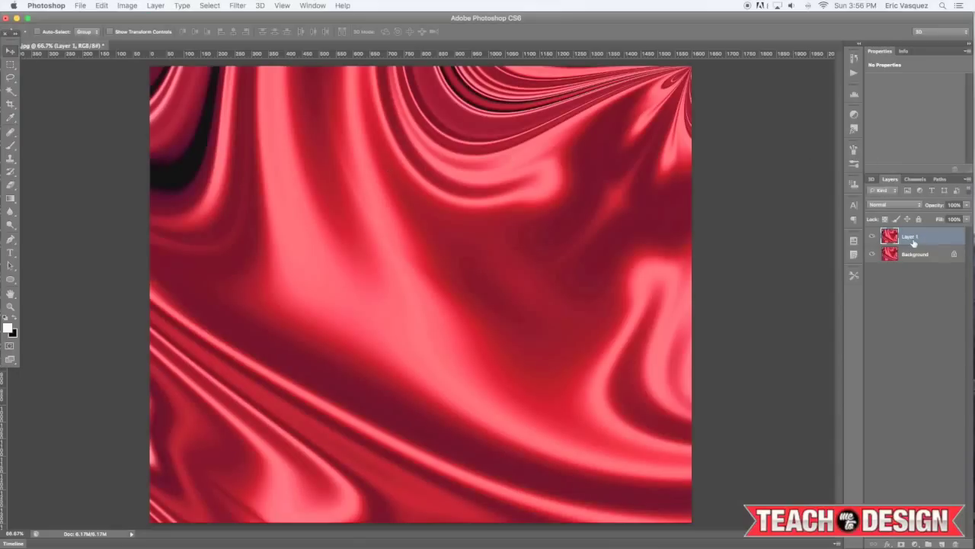
pyautogui.press('super+u')
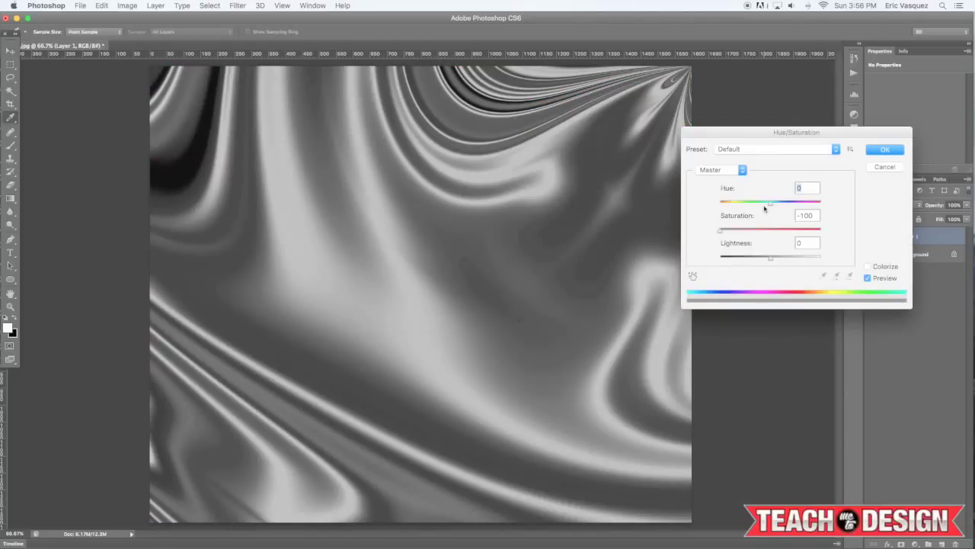
pyautogui.click(883, 152)
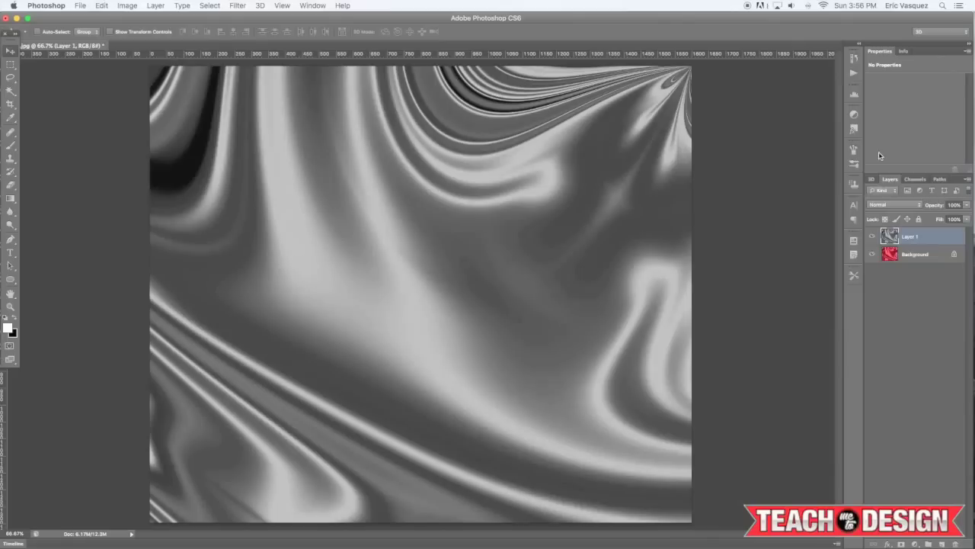
# Apply Levels to the grey Layer 1 with input levels 38, 1.00 and 187
pyautogui.click(133, 9)
pyautogui.moveTo(146, 38)
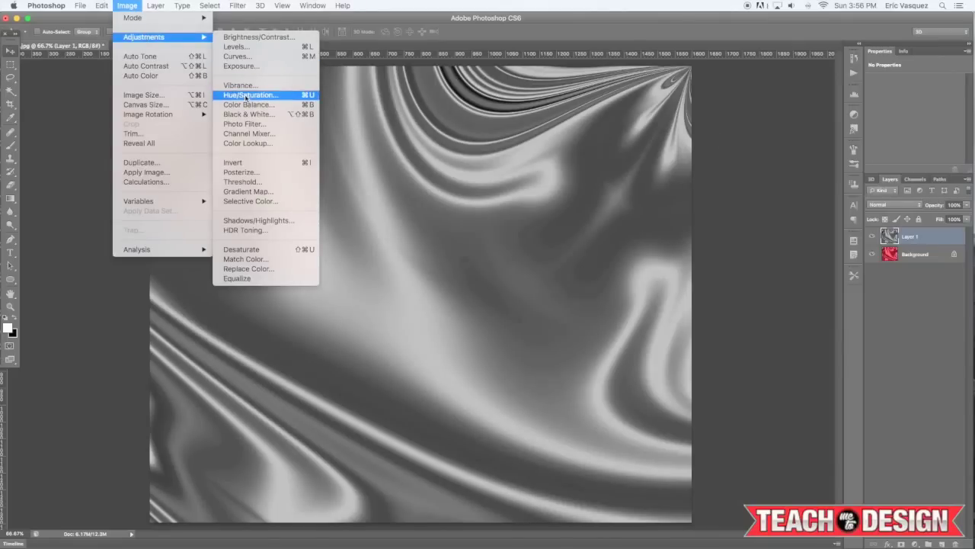
pyautogui.click(473, 148)
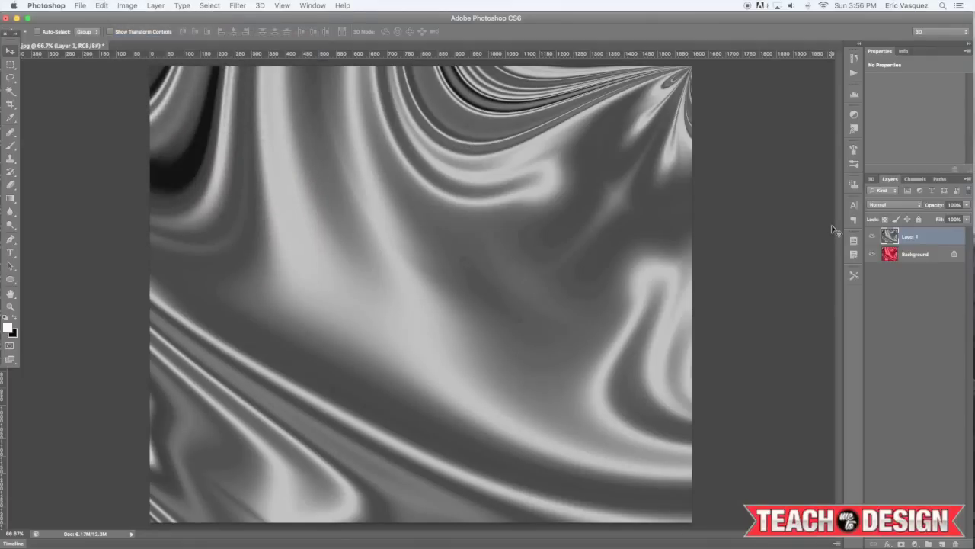
pyautogui.press('super+l')
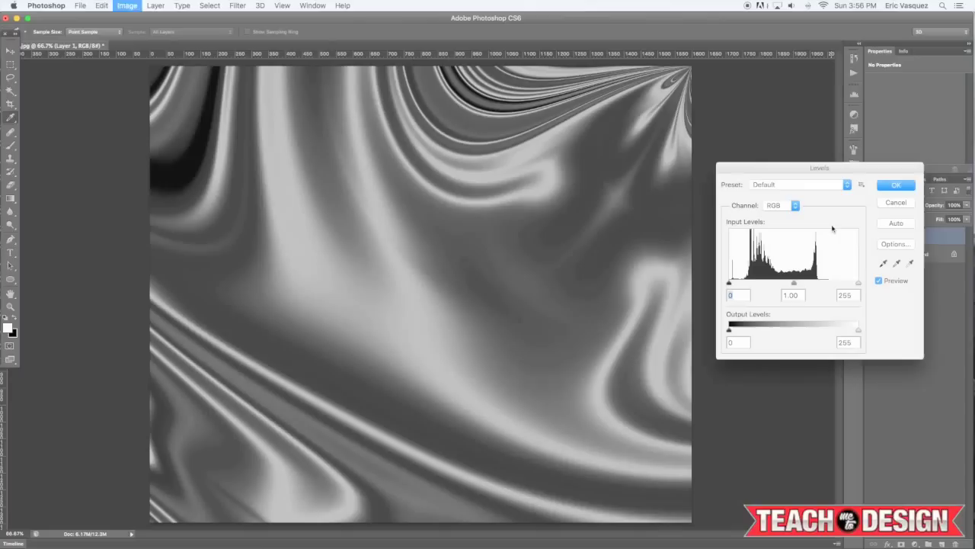
pyautogui.moveTo(797, 164); pyautogui.dragTo(425, 142)
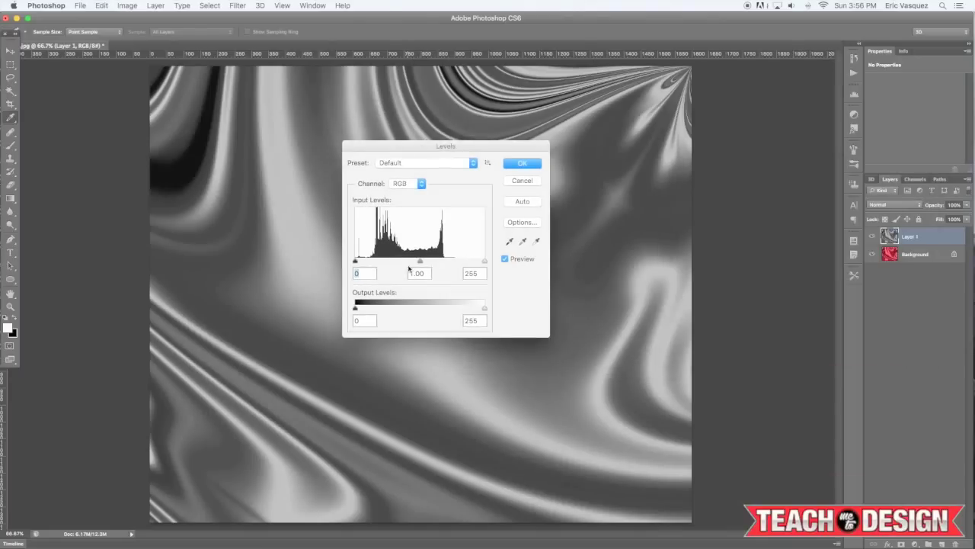
pyautogui.moveTo(356, 262); pyautogui.dragTo(368, 262)
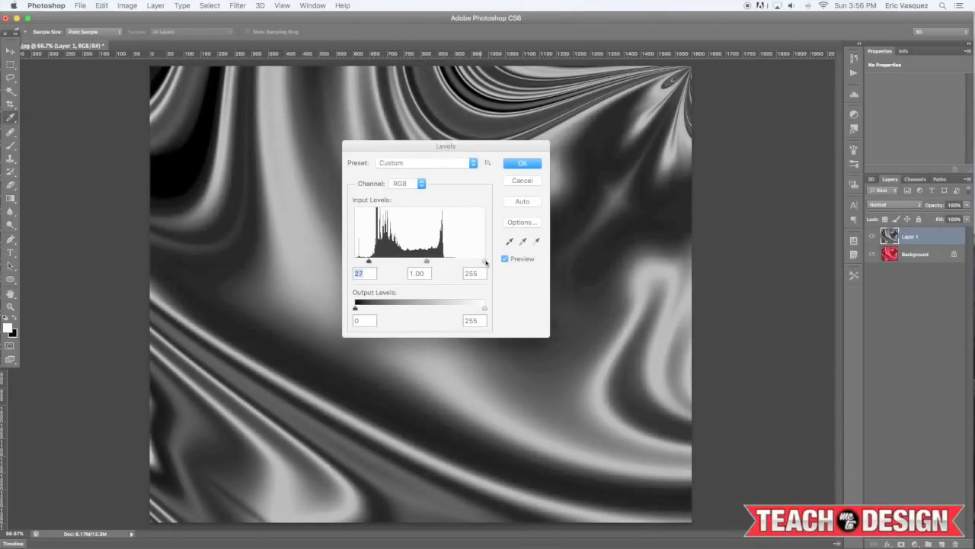
pyautogui.moveTo(485, 262); pyautogui.dragTo(457, 262)
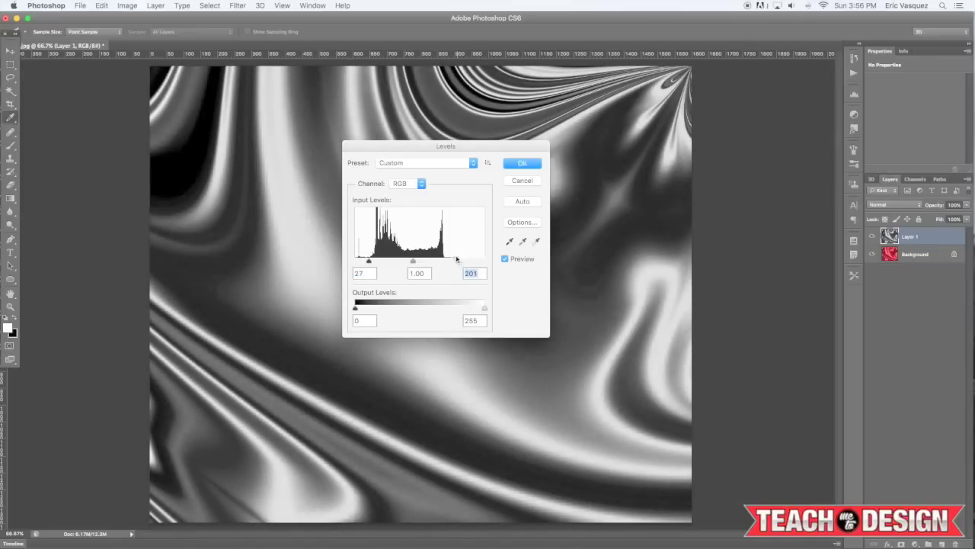
pyautogui.moveTo(430, 149); pyautogui.dragTo(707, 163)
pyautogui.moveTo(647, 277); pyautogui.dragTo(652, 276)
pyautogui.moveTo(734, 276); pyautogui.dragTo(727, 276)
pyautogui.moveTo(649, 277); pyautogui.dragTo(652, 276)
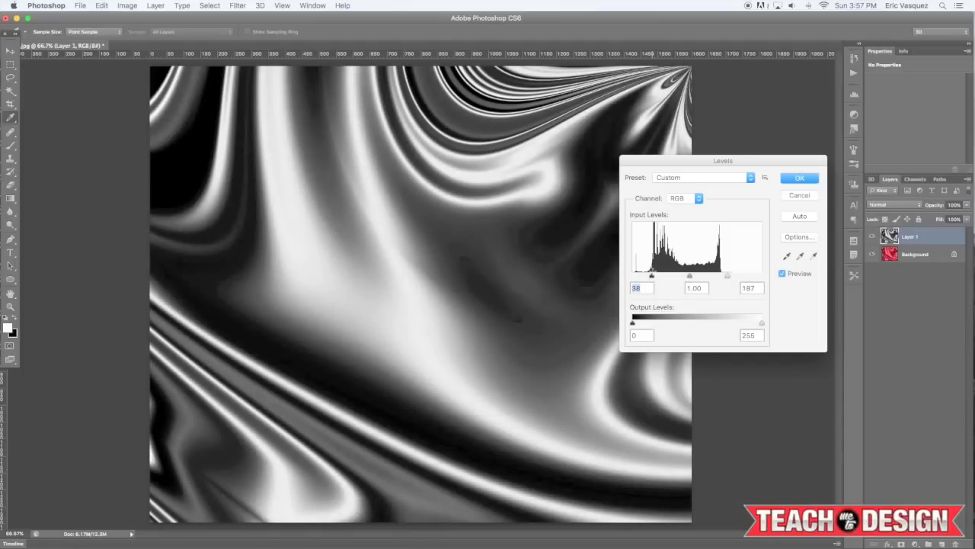
pyautogui.click(792, 179)
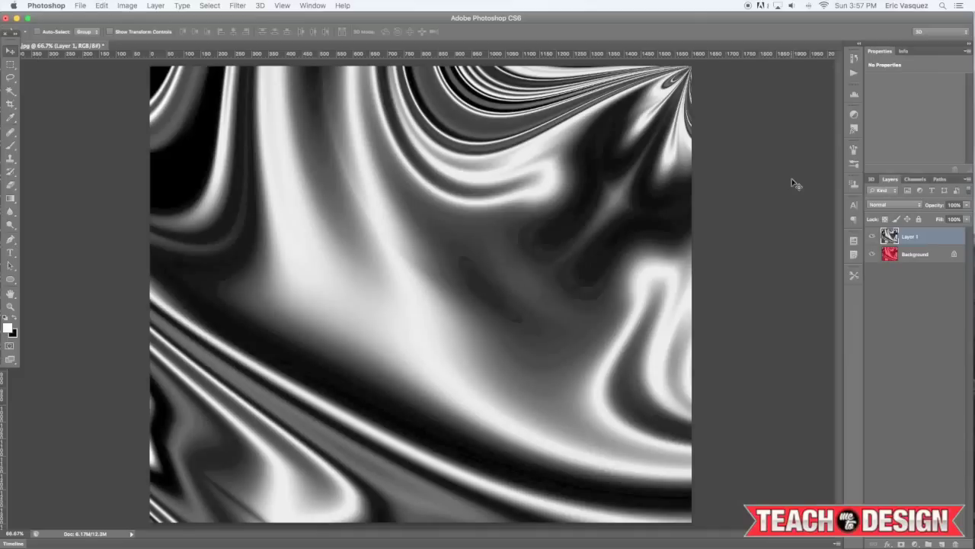
# Save the contrast-boosted grey copy as displacement_map.psd, then replace Layer 1 with an empty layer
pyautogui.press('super+shift+s')
pyautogui.write('displacement_map')
pyautogui.press('Return')
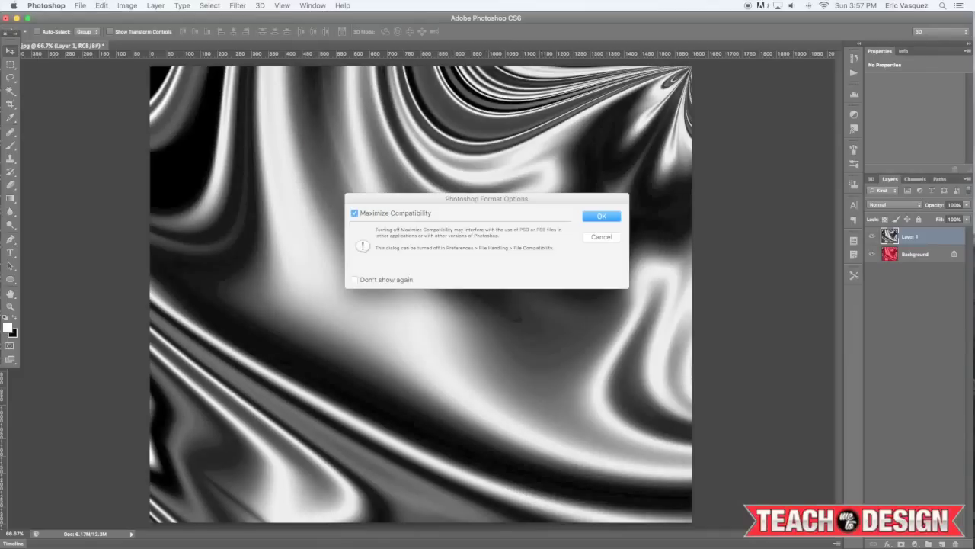
pyautogui.press('Return')
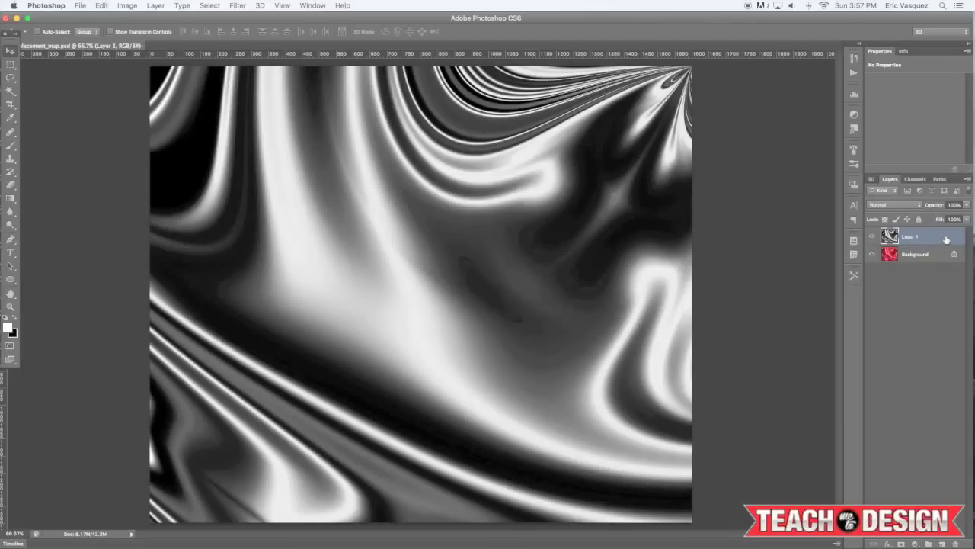
pyautogui.moveTo(946, 240); pyautogui.dragTo(954, 544)
pyautogui.press('super+z')
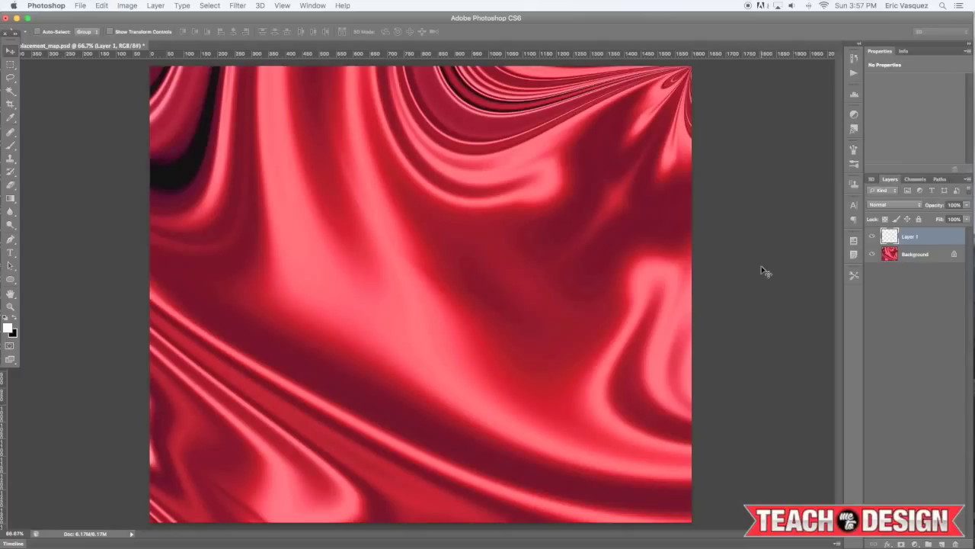
# Add the white text 'DISPLACEMENT' on the upper-left of the silk
pyautogui.press('t')
pyautogui.click(203, 197)
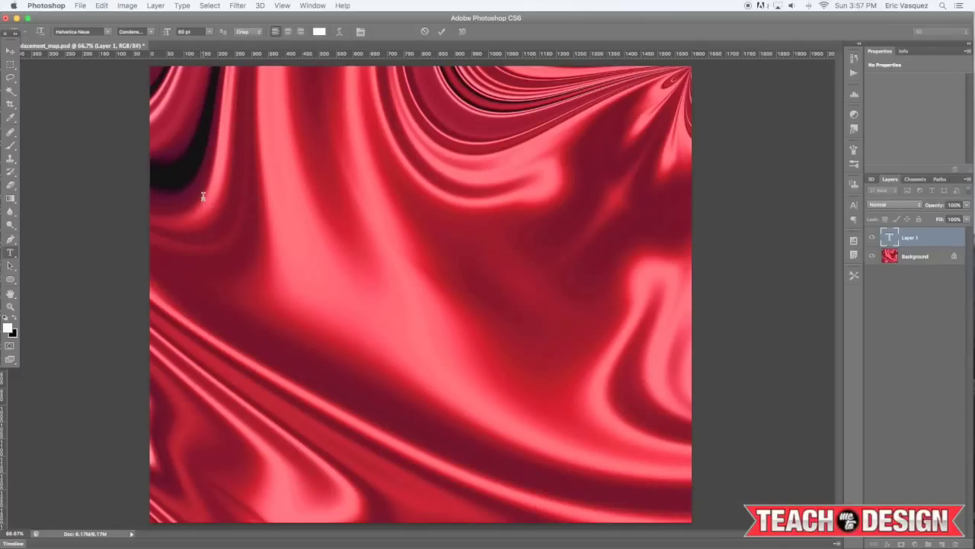
pyautogui.write('DISPLACEMENT')
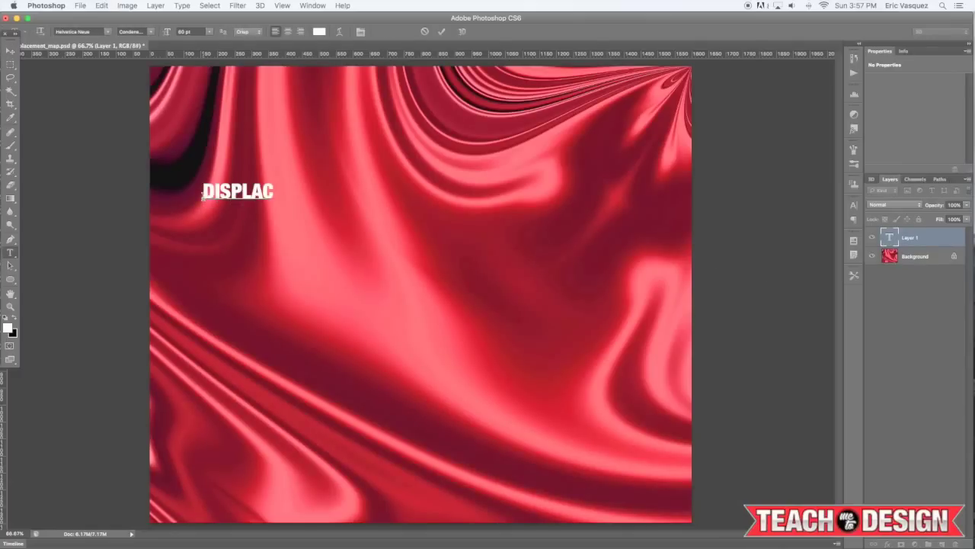
pyautogui.click(10, 50)
# Scale DISPLACEMENT to about 370%, shift it upward, and duplicate its layer
pyautogui.press('super+t')
pyautogui.moveTo(331, 204); pyautogui.dragTo(674, 352)
pyautogui.press('Return')
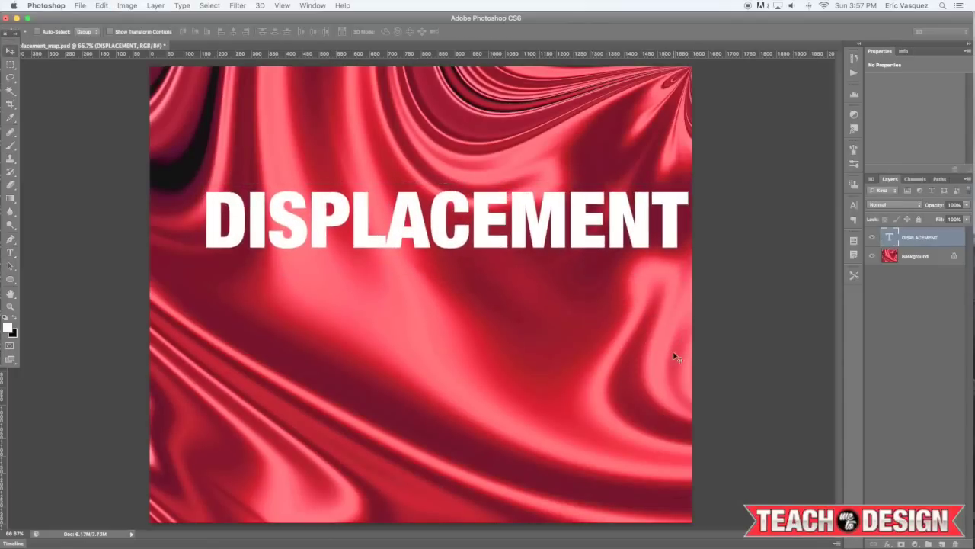
pyautogui.moveTo(561, 255); pyautogui.dragTo(562, 278)
pyautogui.press('super+j')
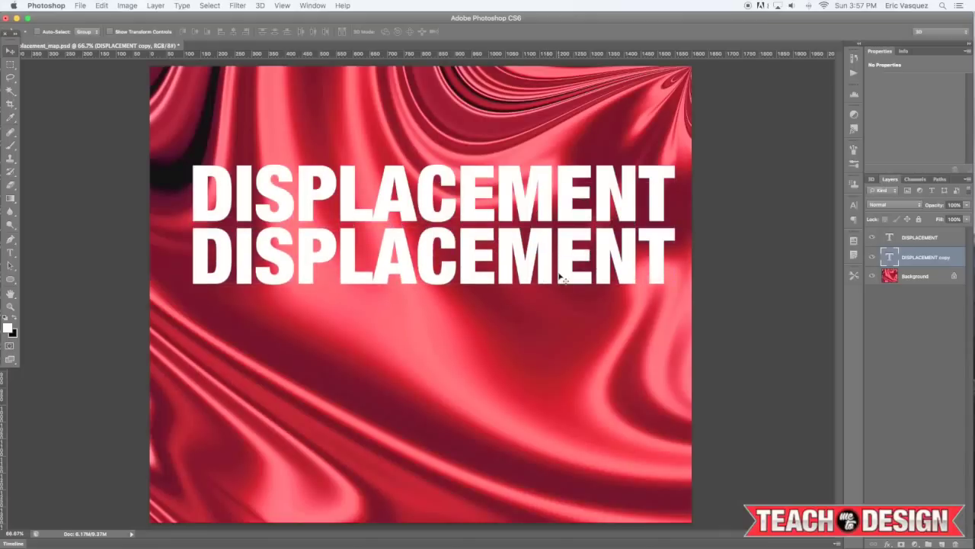
# Change the duplicated text to read 'EFFECT'
pyautogui.press('t')
pyautogui.doubleClick(560, 270)
pyautogui.write('EFFECTS')
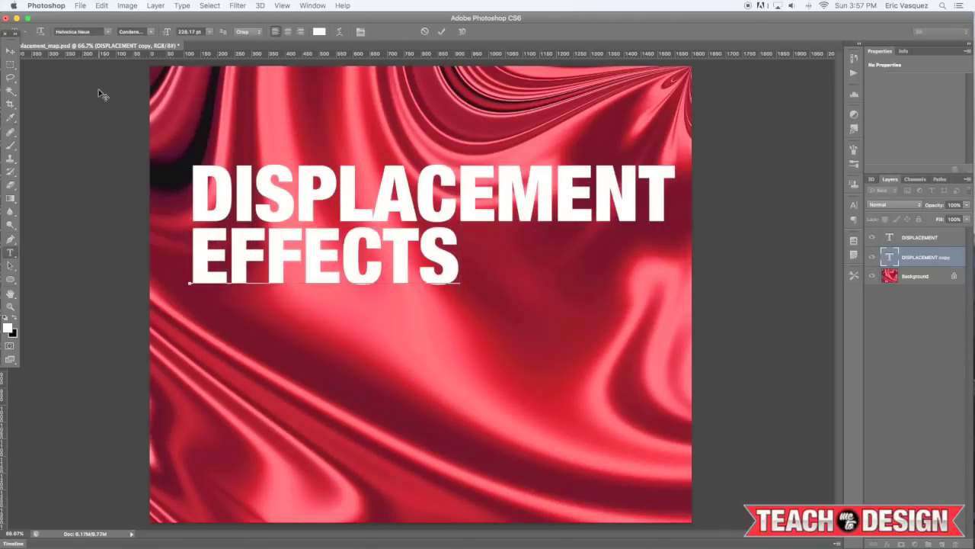
pyautogui.press('BackSpace')
pyautogui.click(9, 51)
# Enlarge the EFFECT text and stretch it slightly wider
pyautogui.press('super+t')
pyautogui.moveTo(418, 310); pyautogui.dragTo(648, 452)
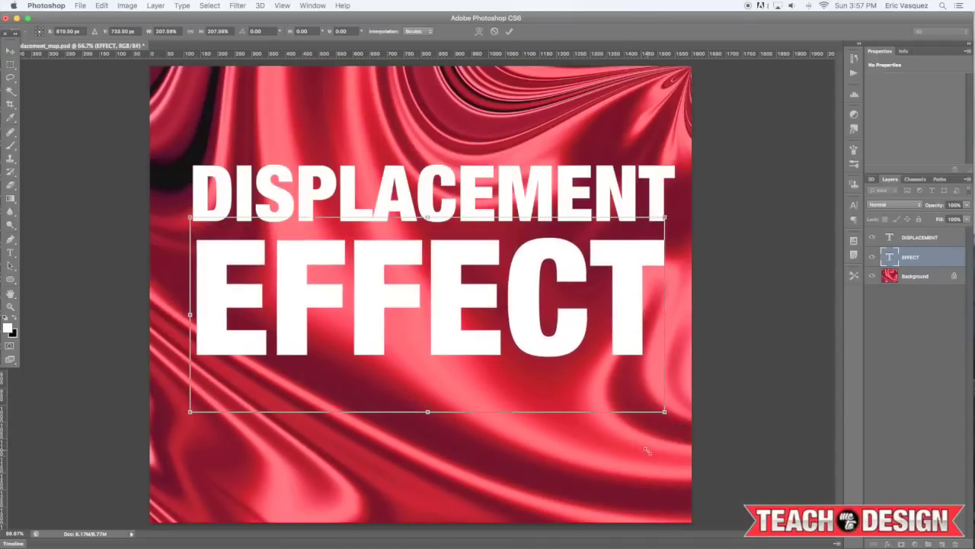
pyautogui.press('Return')
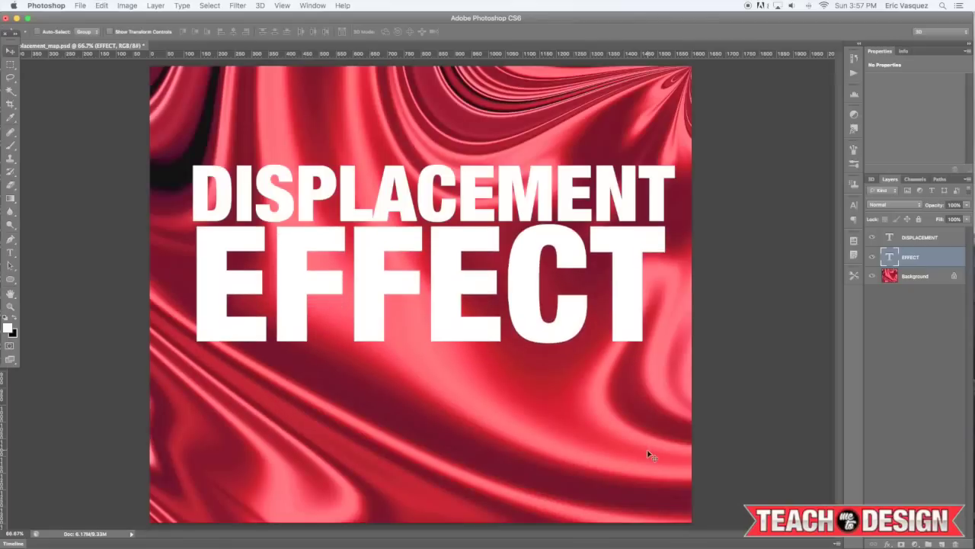
pyautogui.press('super+t')
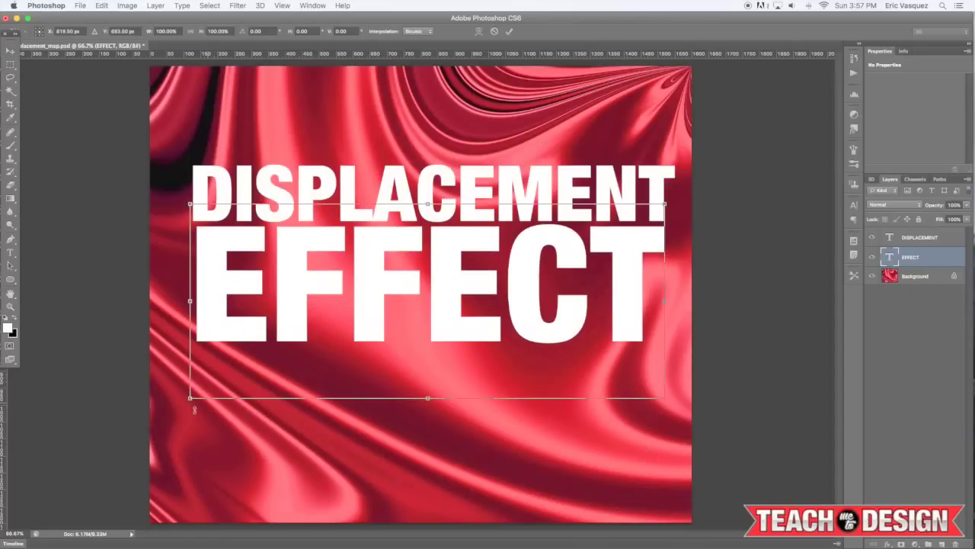
pyautogui.moveTo(190, 398); pyautogui.dragTo(188, 401)
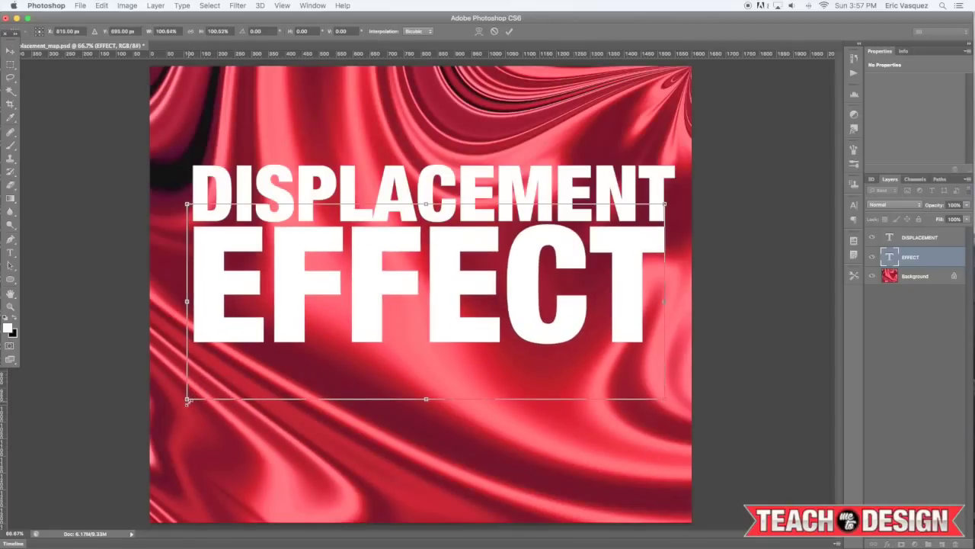
pyautogui.press('Return')
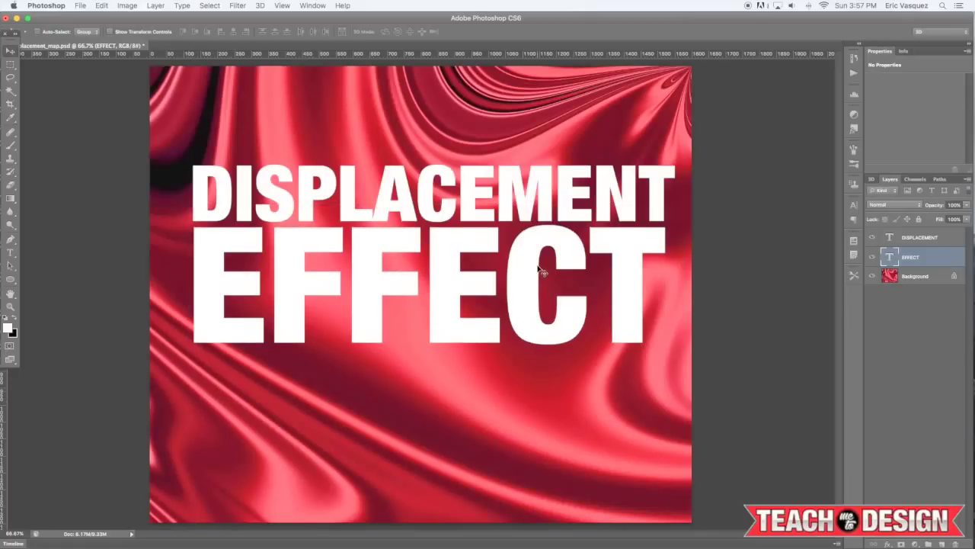
# Kern the L–A, I–S, E–N and N–T letter pairs in DISPLACEMENT
pyautogui.press('t')
pyautogui.click(378, 199)
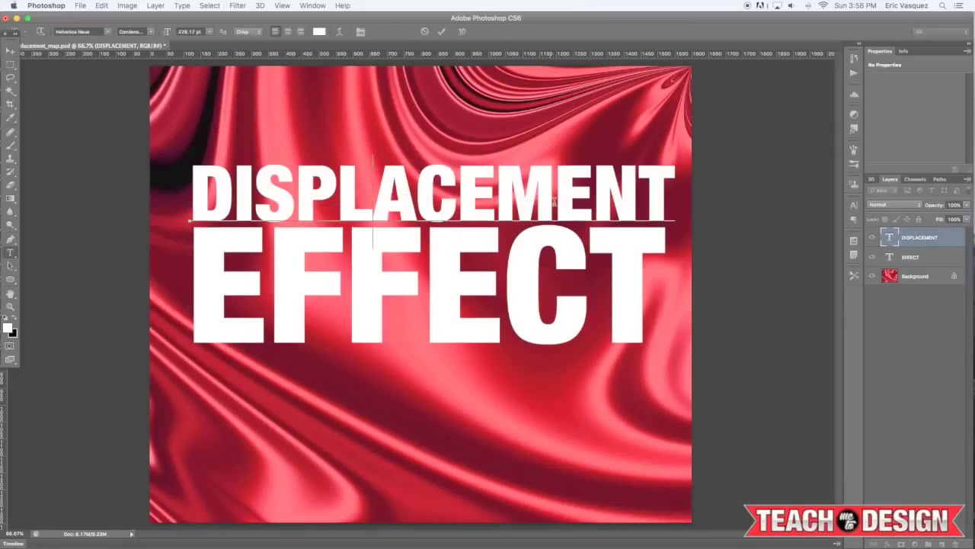
pyautogui.hotkey('alt', 'Right')
pyautogui.hotkey('alt', 'Right')
pyautogui.hotkey('alt', 'Right')
pyautogui.hotkey('alt', 'Right')
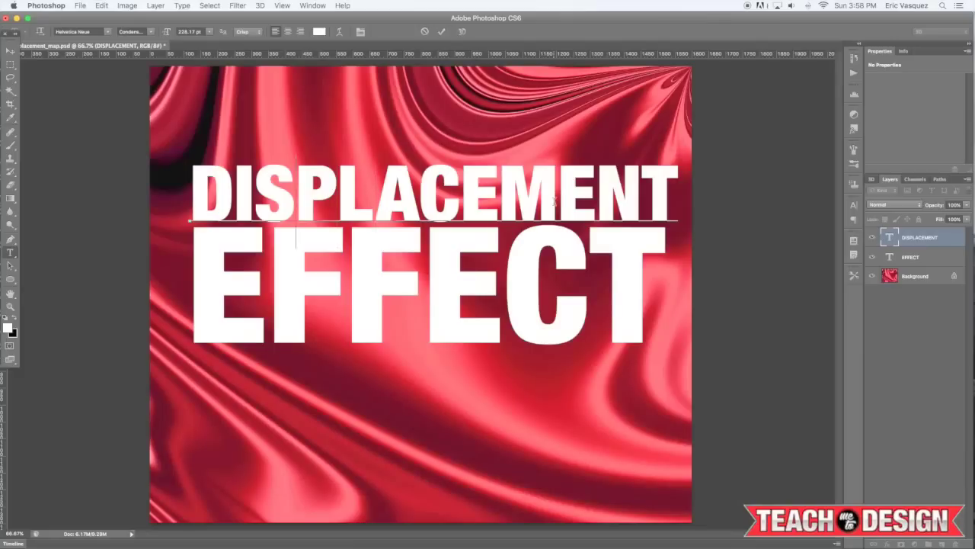
pyautogui.hotkey('alt', 'Left')
pyautogui.hotkey('alt', 'Left')
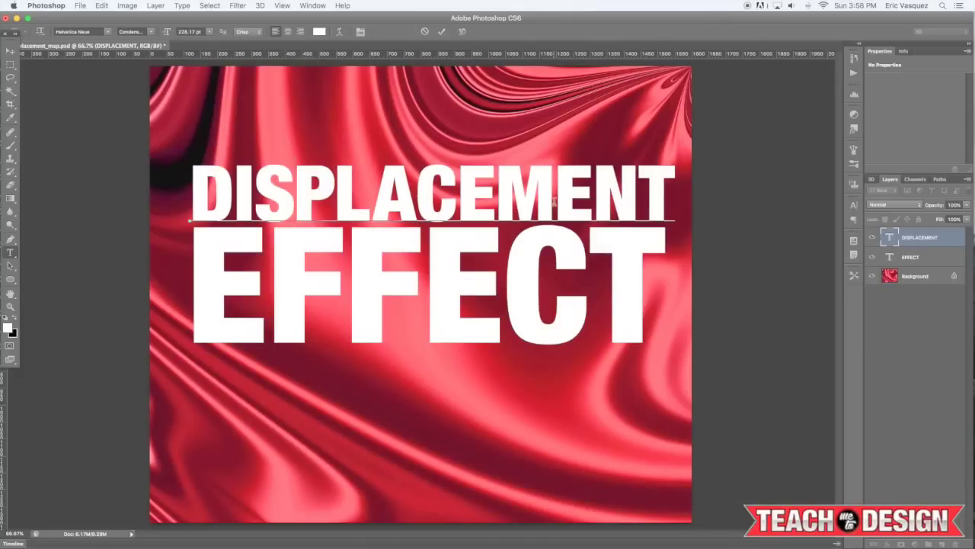
pyautogui.hotkey('alt', 'Left')
pyautogui.hotkey('alt', 'Right')
pyautogui.press('Right')
pyautogui.hotkey('alt', 'Left')
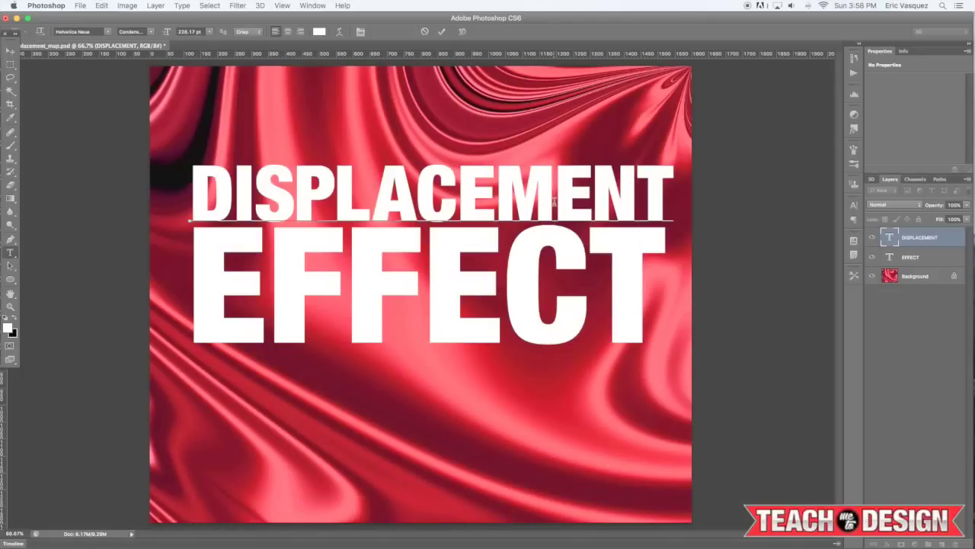
pyautogui.press('Right')
pyautogui.hotkey('alt', 'Right')
pyautogui.click(11, 52)
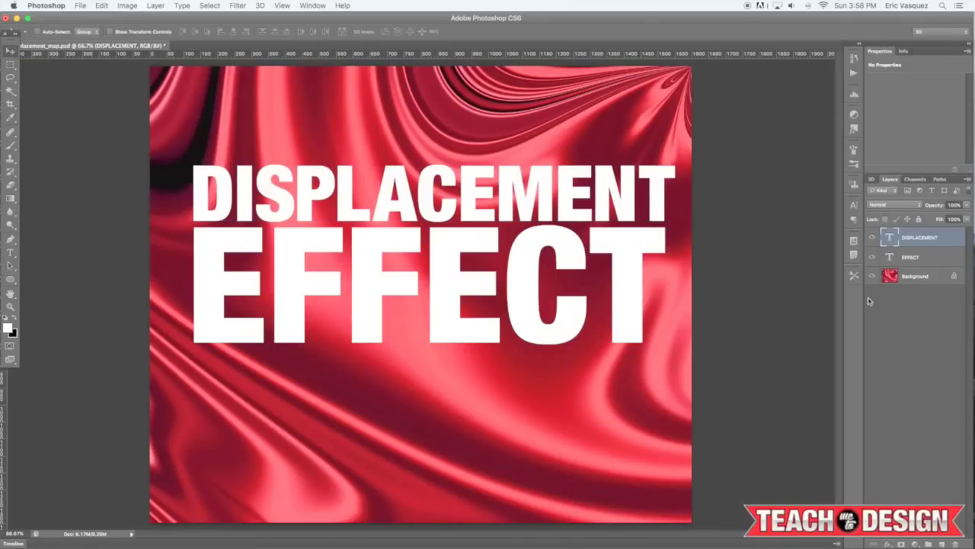
# Select both text layers, nudge them down and left, and rasterize the type
pyautogui.keyDown('shift'); pyautogui.click(937, 261); pyautogui.keyUp('shift')
pyautogui.hotkey('shift', 'Down')
pyautogui.hotkey('shift', 'Down')
pyautogui.hotkey('shift', 'Down')
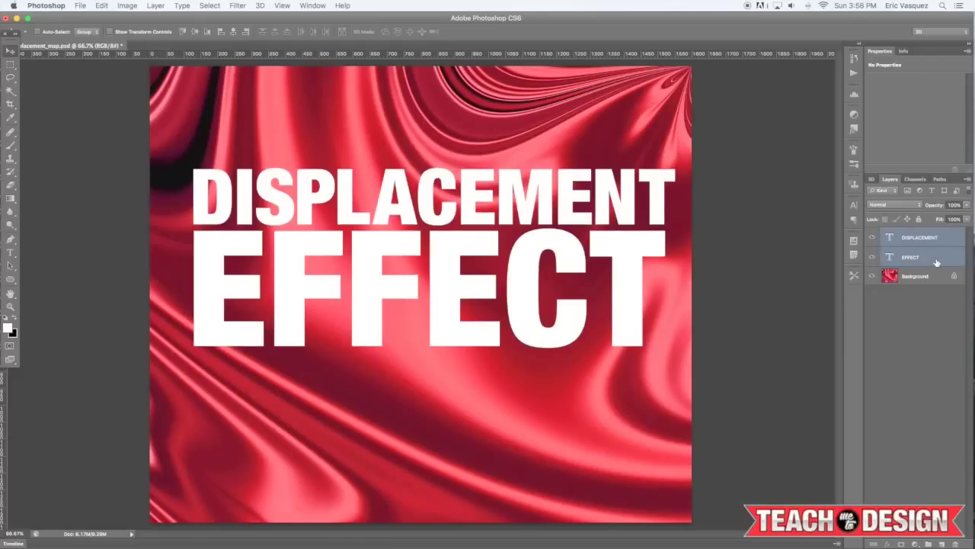
pyautogui.hotkey('shift', 'Left')
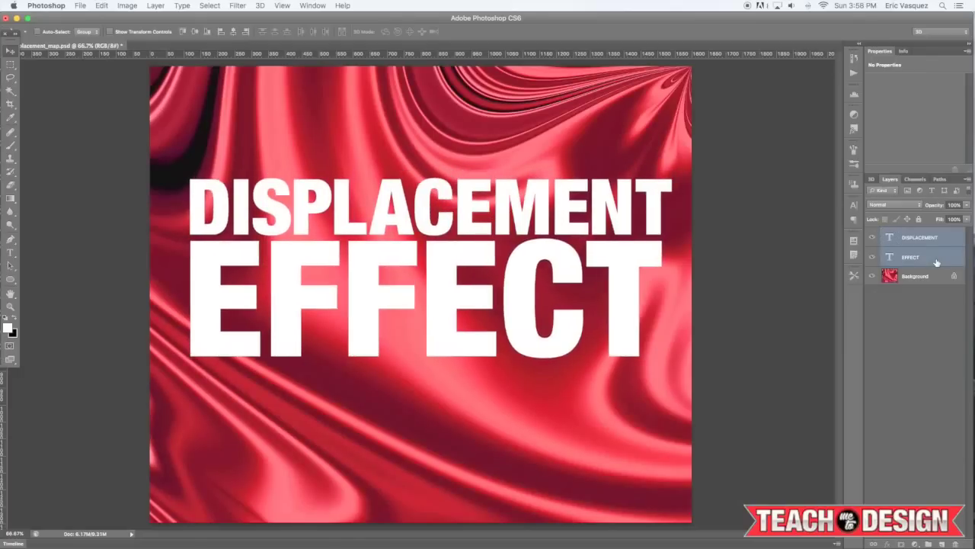
pyautogui.rightClick(937, 263)
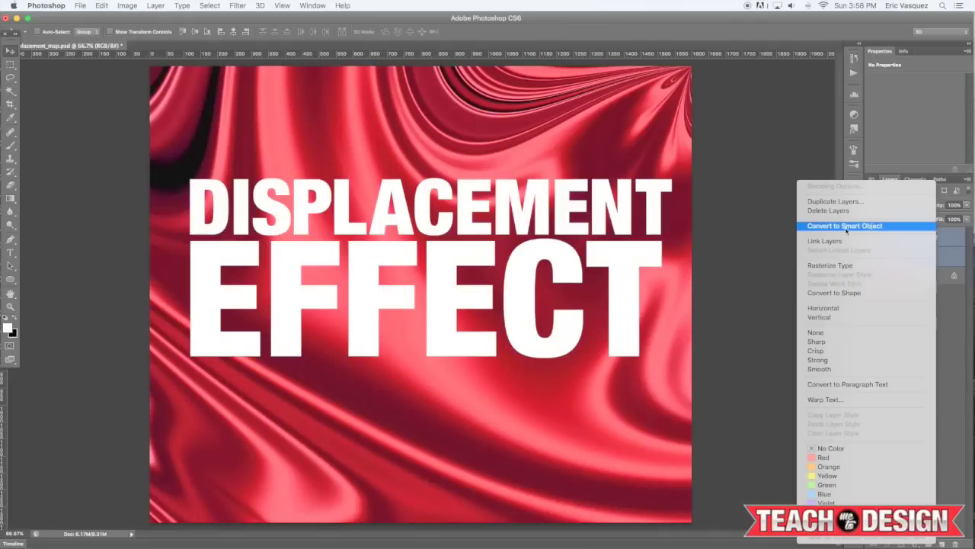
pyautogui.click(842, 265)
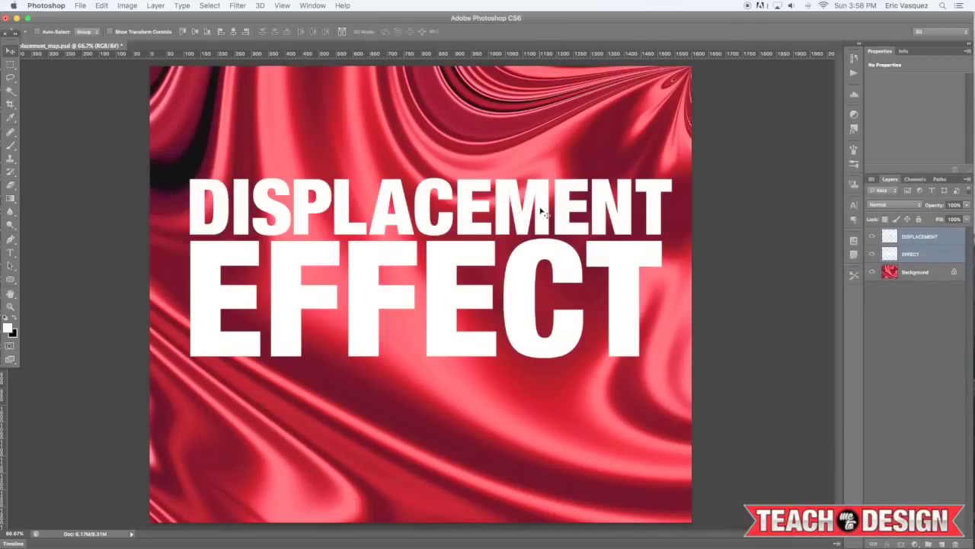
# Nudge the text further down-left, merge into one DISPLACEMENT layer and convert to a smart object
pyautogui.hotkey('shift', 'Left')
pyautogui.hotkey('shift', 'Left')
pyautogui.hotkey('shift', 'Down')
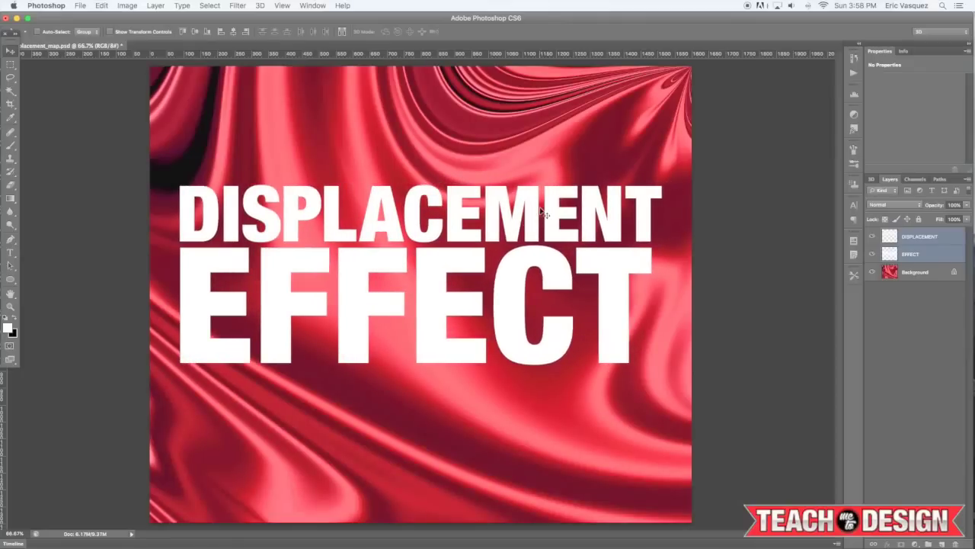
pyautogui.hotkey('shift', 'Down')
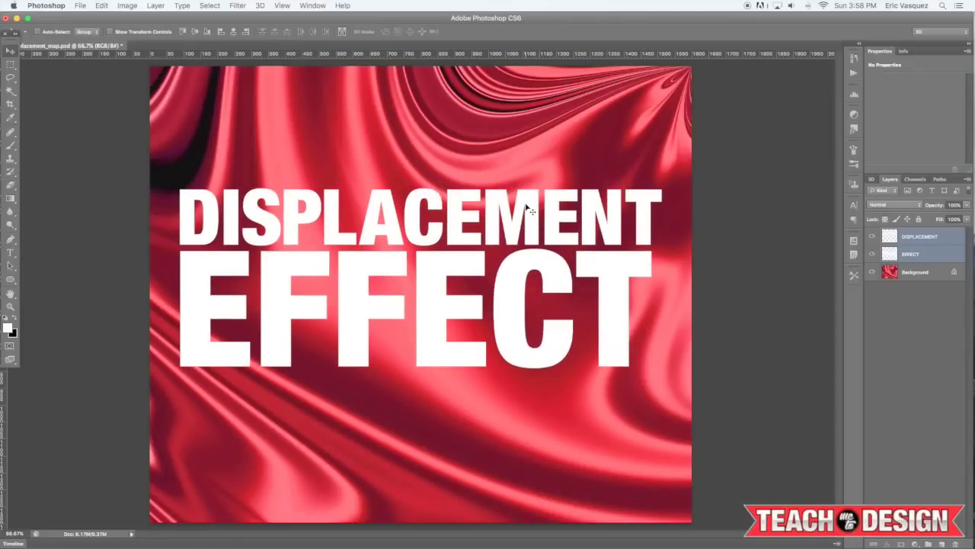
pyautogui.press('super+e')
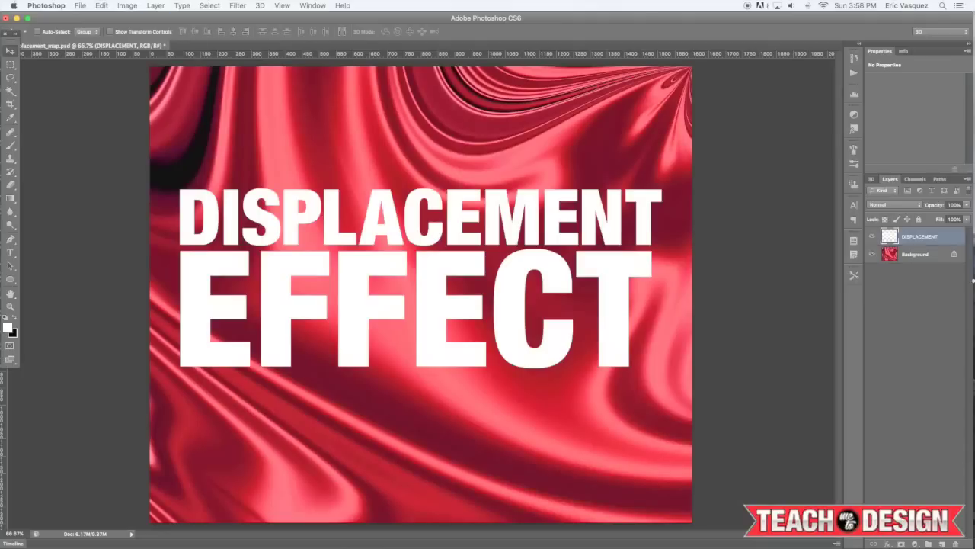
pyautogui.rightClick(930, 238)
pyautogui.click(857, 251)
pyautogui.click(238, 5)
# Apply Distort > Displace at default scales to the text using displacement_map.psd
pyautogui.moveTo(259, 135)
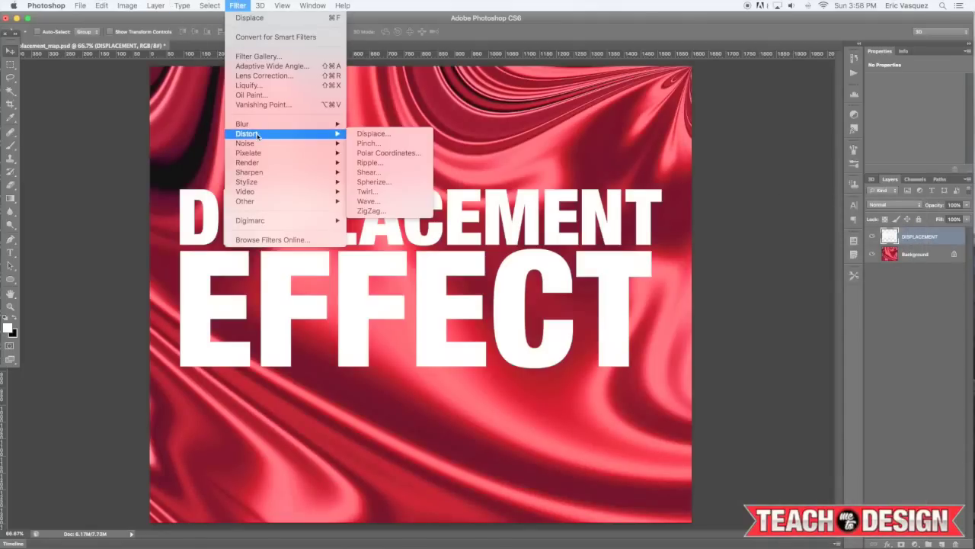
pyautogui.click(375, 134)
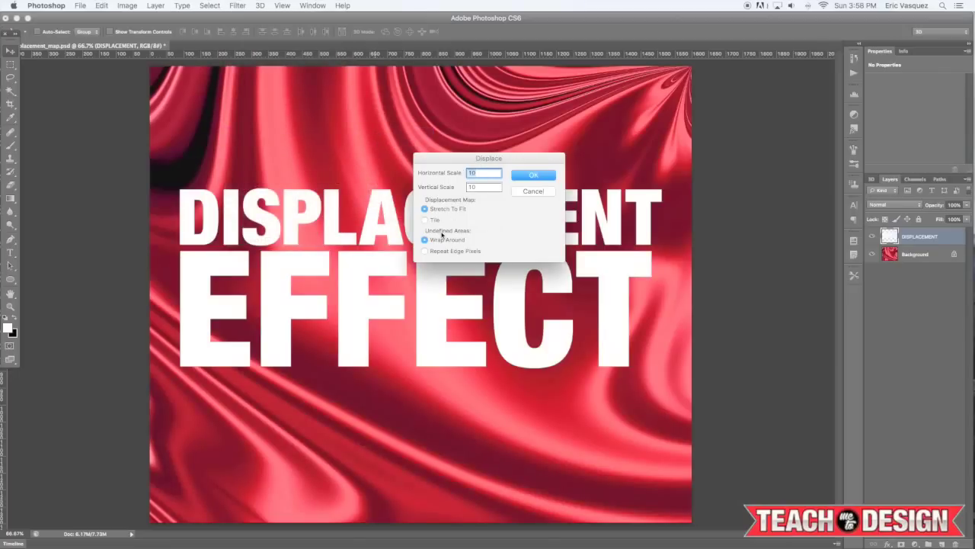
pyautogui.click(535, 177)
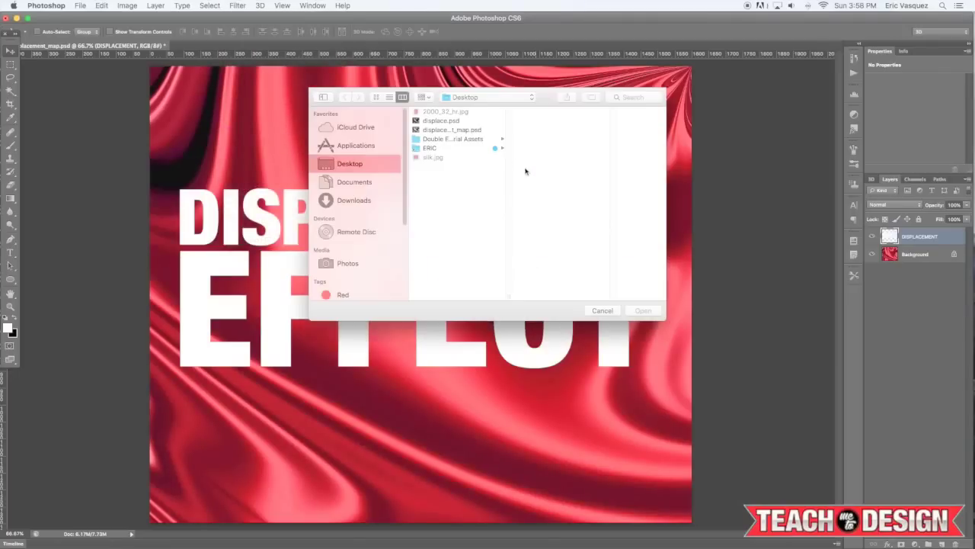
pyautogui.click(445, 131)
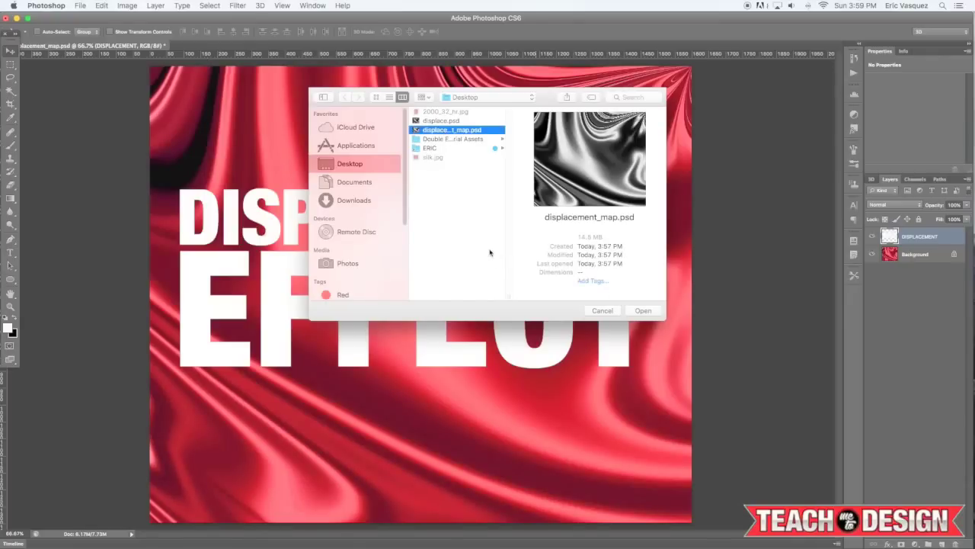
pyautogui.click(644, 311)
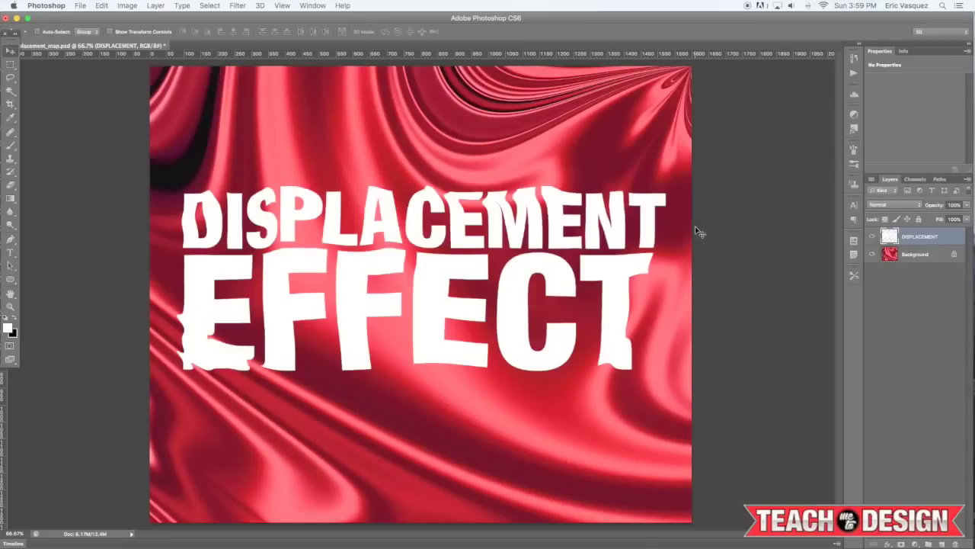
pyautogui.click(919, 256)
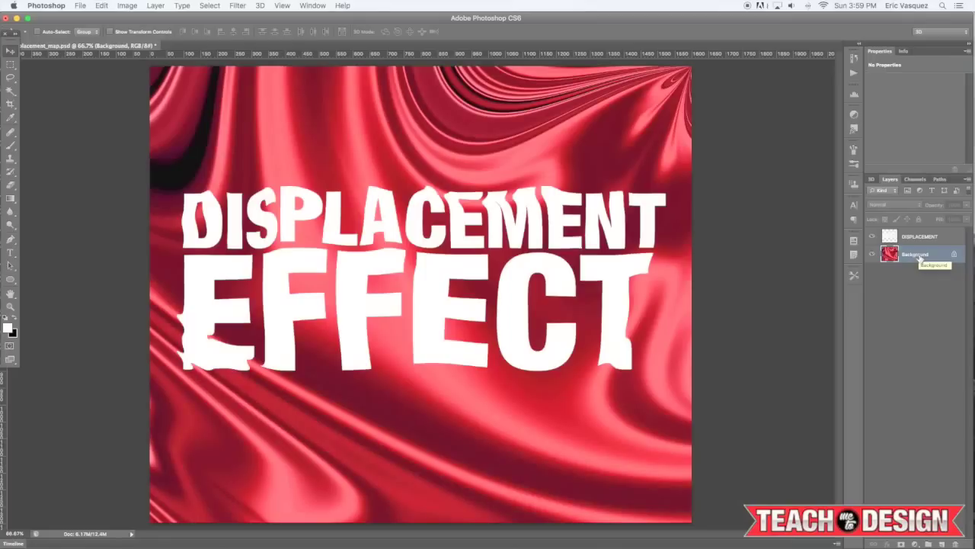
# Duplicate the silk Background and move the copy to the top of the layer stack
pyautogui.press('super+j')
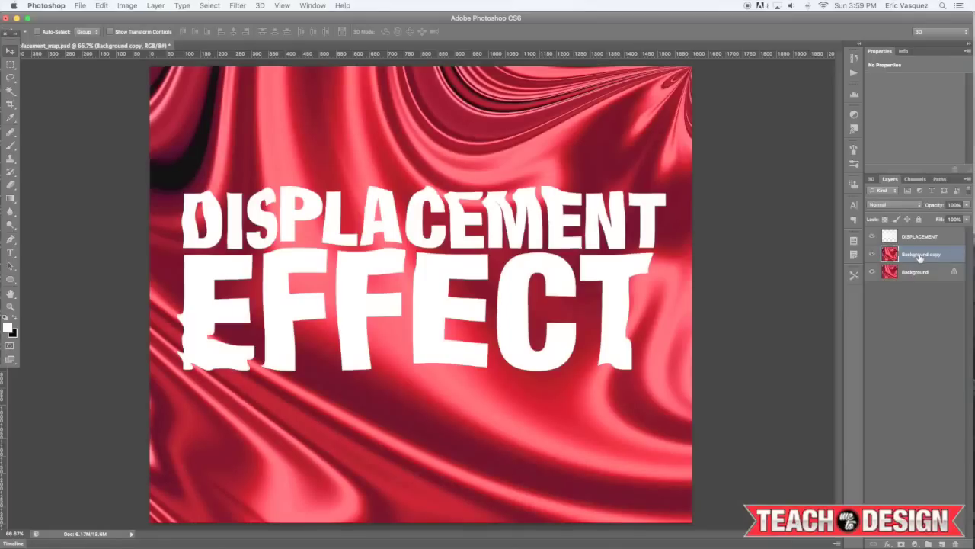
pyautogui.press('super+bracketright')
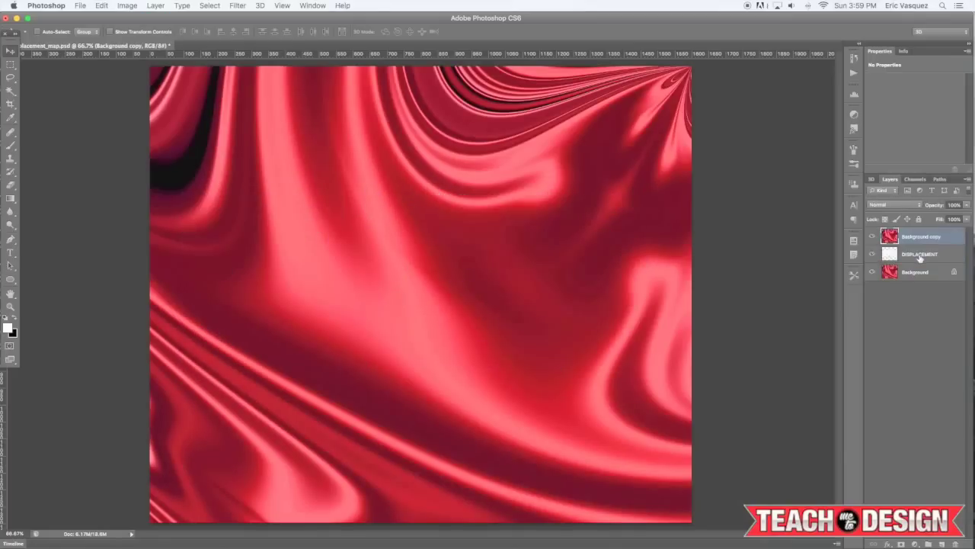
pyautogui.doubleClick(962, 236)
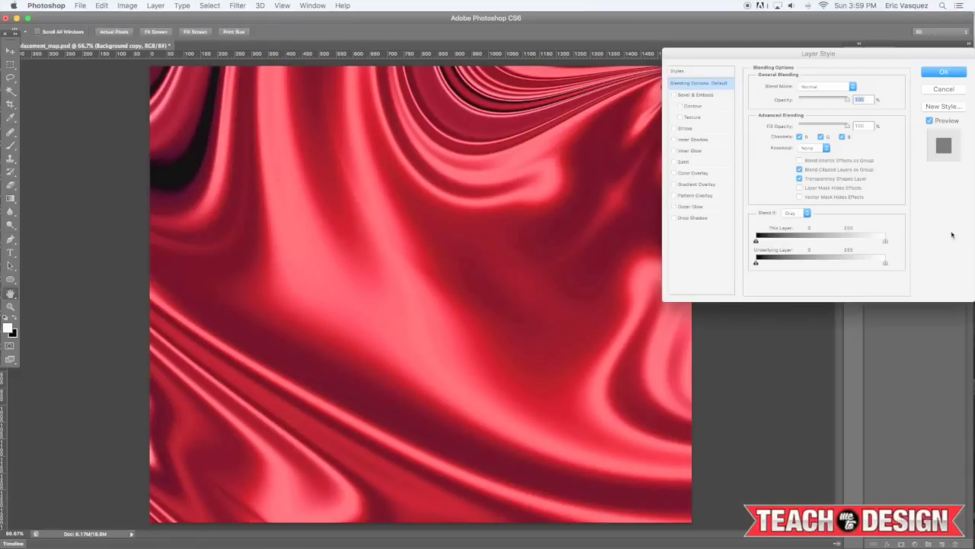
pyautogui.moveTo(833, 62); pyautogui.dragTo(710, 96)
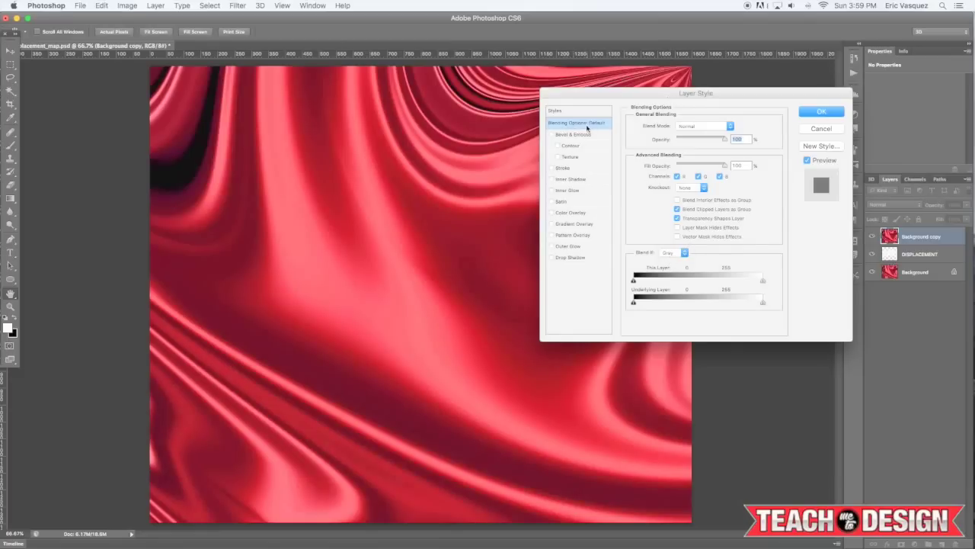
# Set Blend If to Red and split This Layer's white slider so the text shows through
pyautogui.click(669, 254)
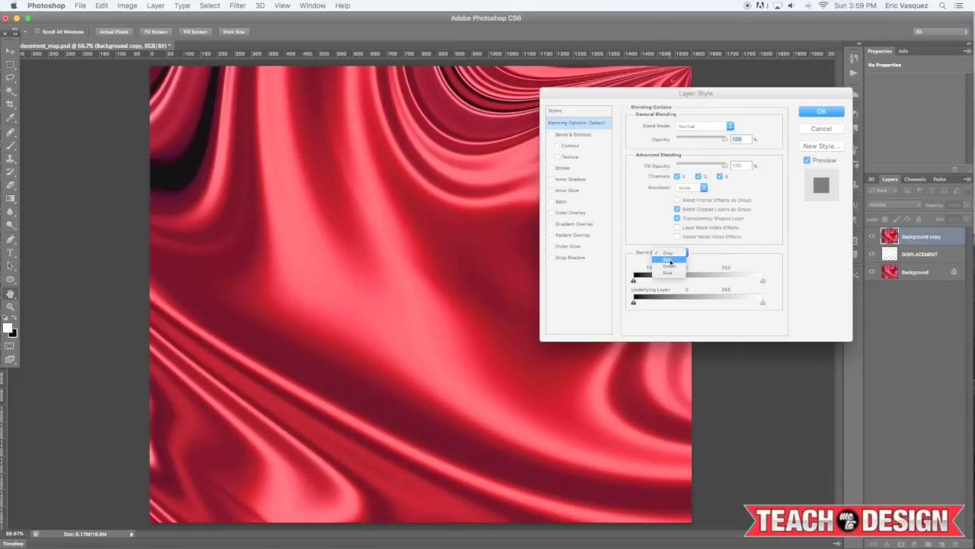
pyautogui.click(664, 262)
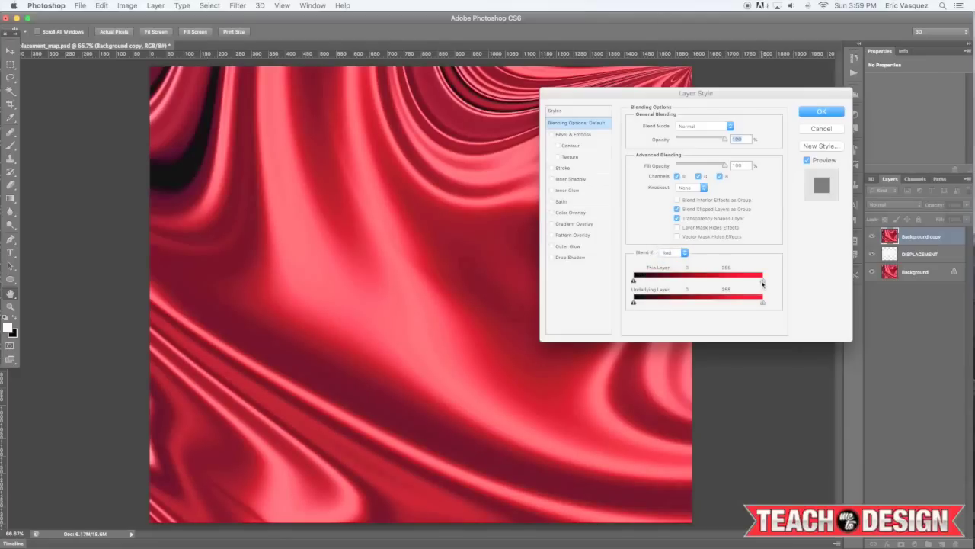
pyautogui.moveTo(763, 283); pyautogui.dragTo(656, 282)
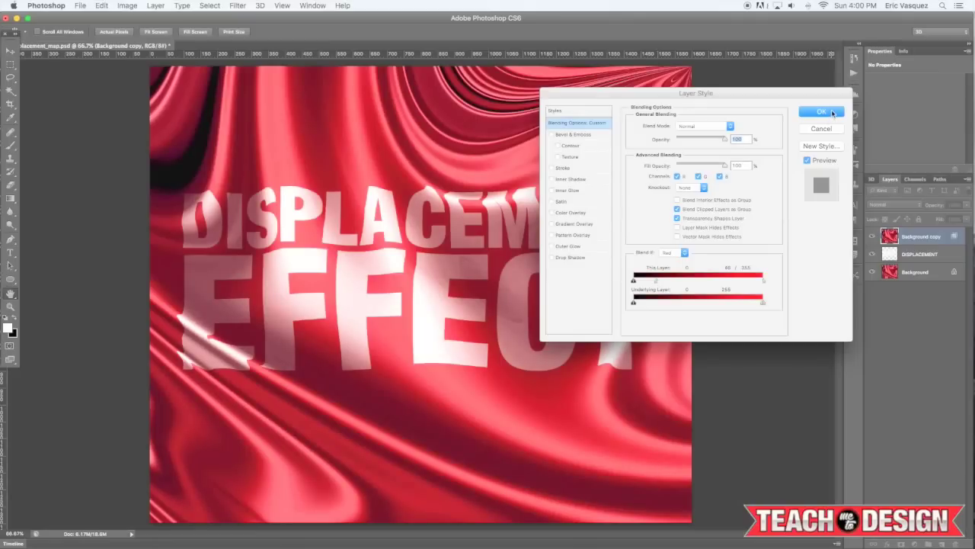
pyautogui.moveTo(658, 283); pyautogui.dragTo(653, 282)
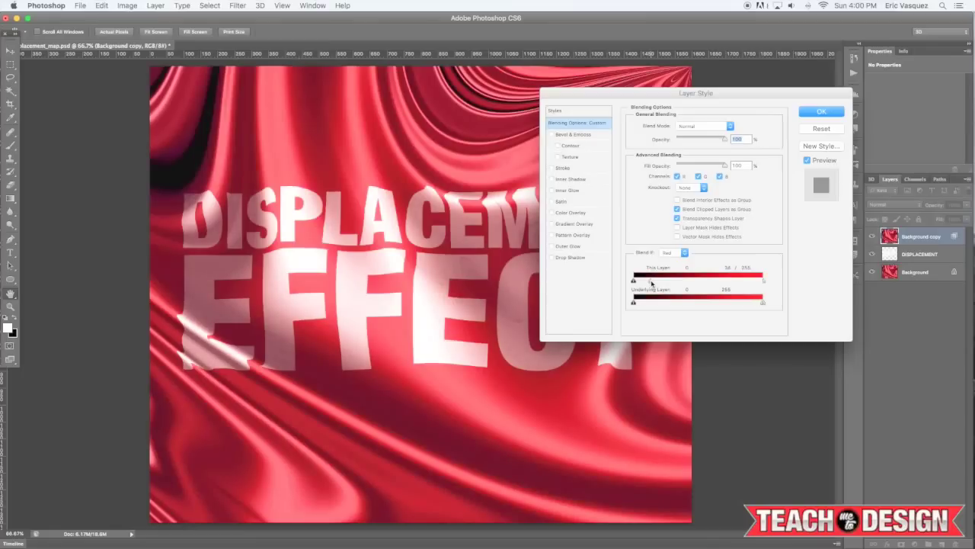
pyautogui.click(819, 112)
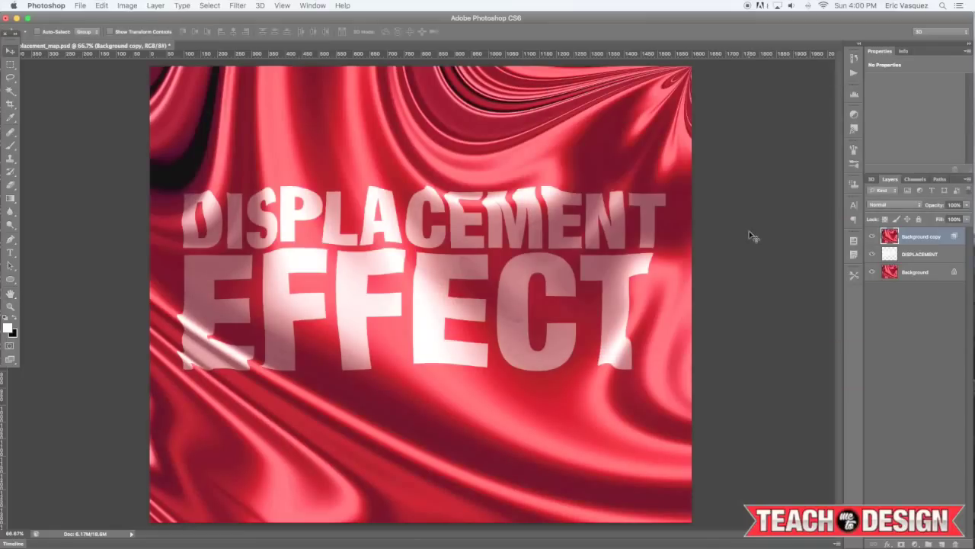
pyautogui.press('super+minus')
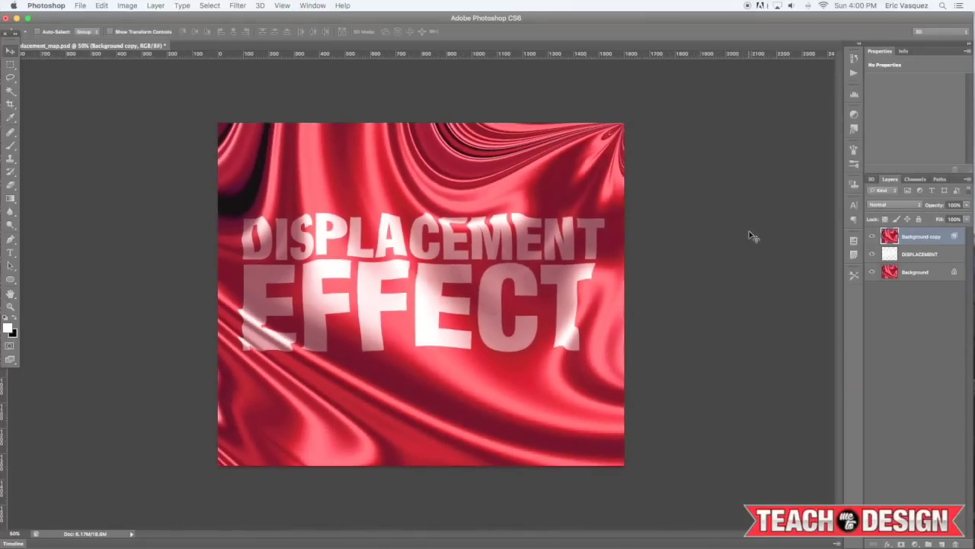